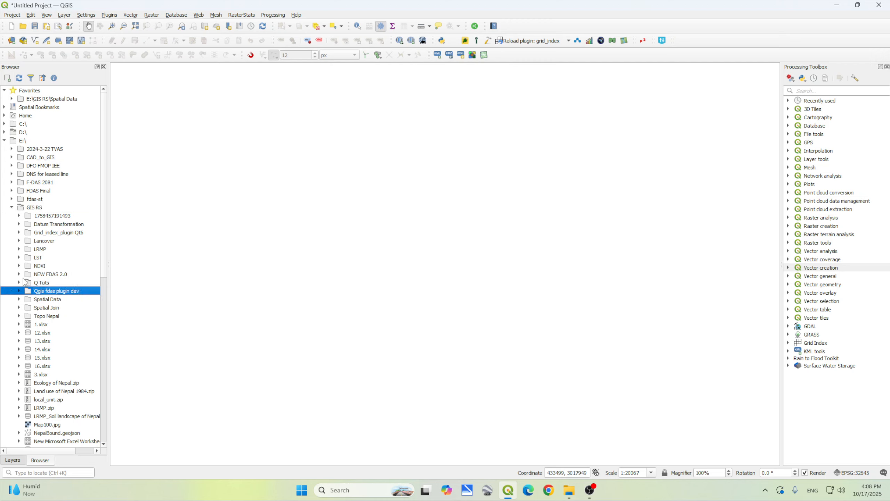
- Expand the Q Tuts folder and its CF XY.xlsx workbook in the browser tree to view the sheets
left_click(25, 282)
left_click(19, 283)
left_click(50, 291)
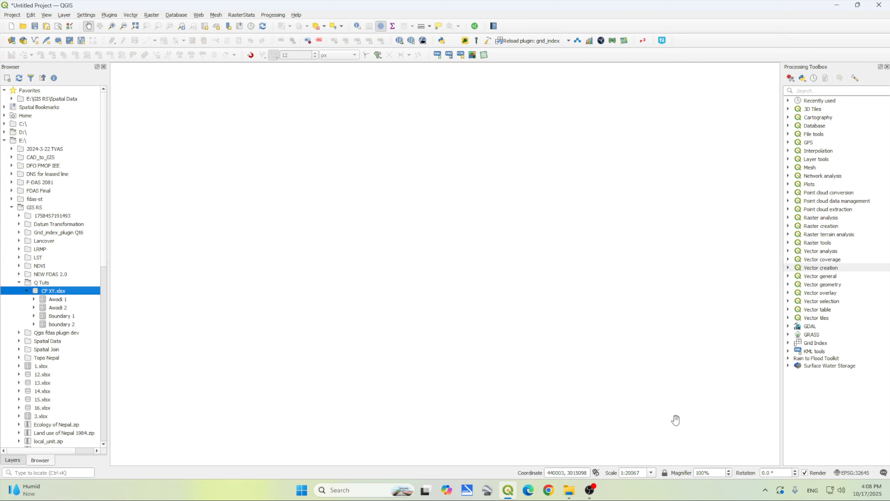
- Switch to File Explorer, locate CF XY.xlsx in E:\GIS RS\Q Tuts and bring it into the QGIS project
left_click(569, 490)
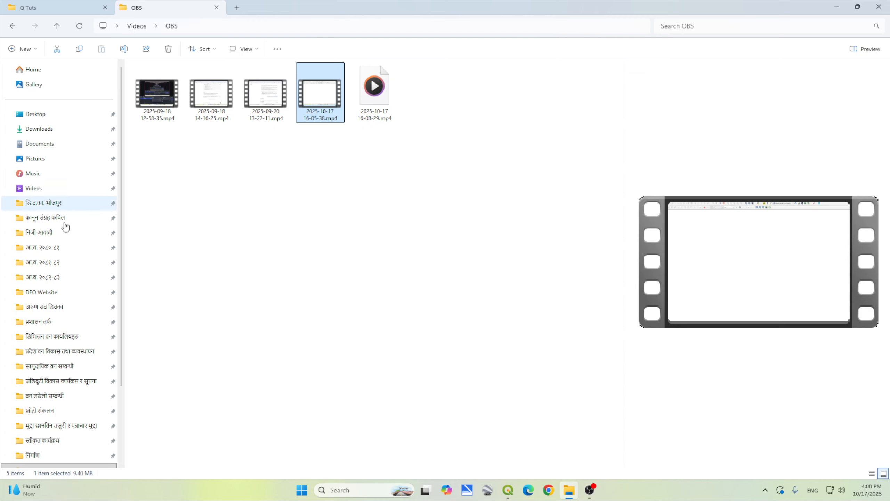
scroll(70, 440, "down", 3)
left_click(39, 422)
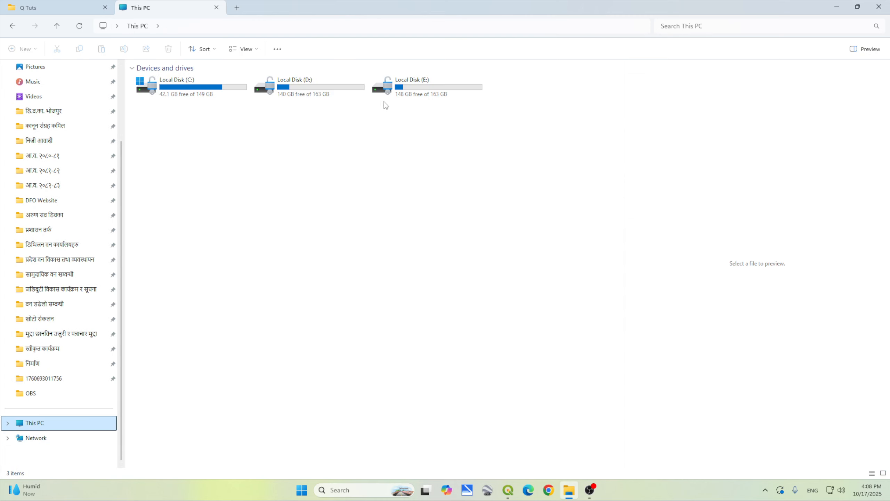
double_click(404, 93)
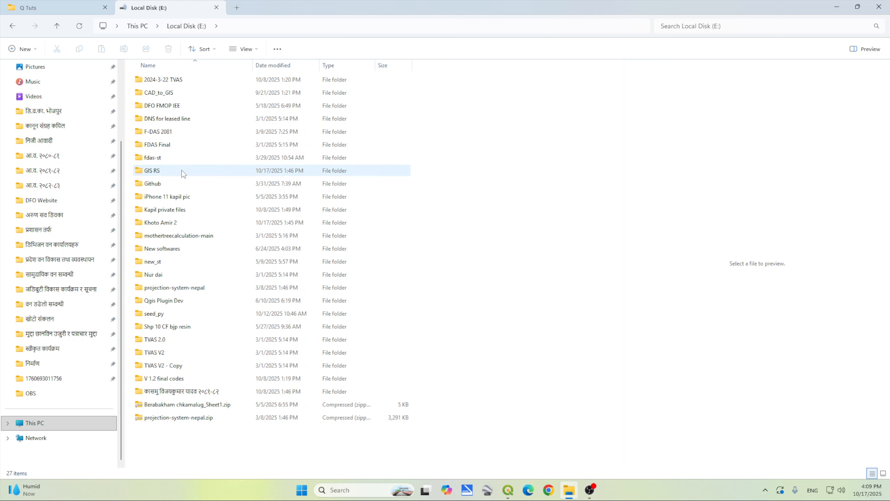
double_click(181, 169)
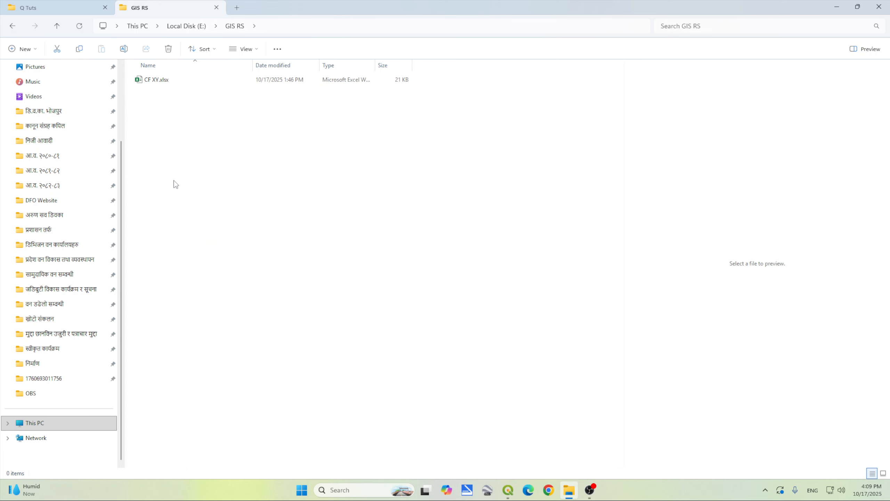
left_click(177, 82)
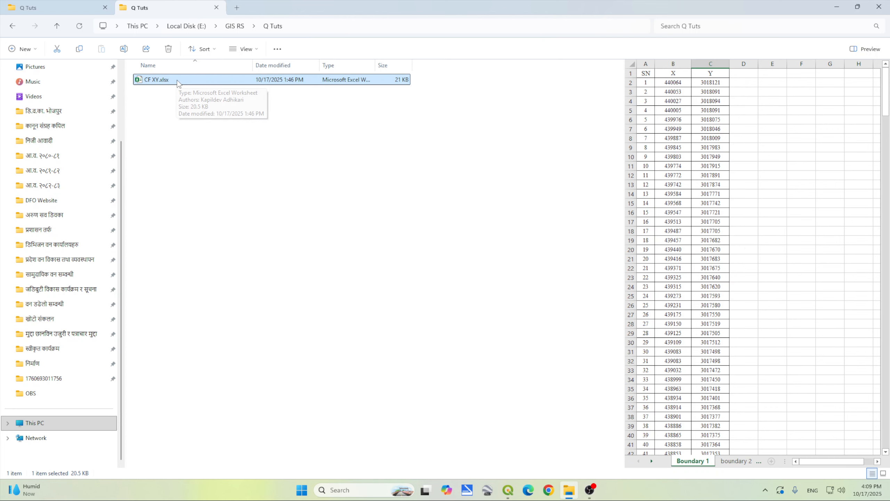
left_click_drag(177, 81, 468, 298)
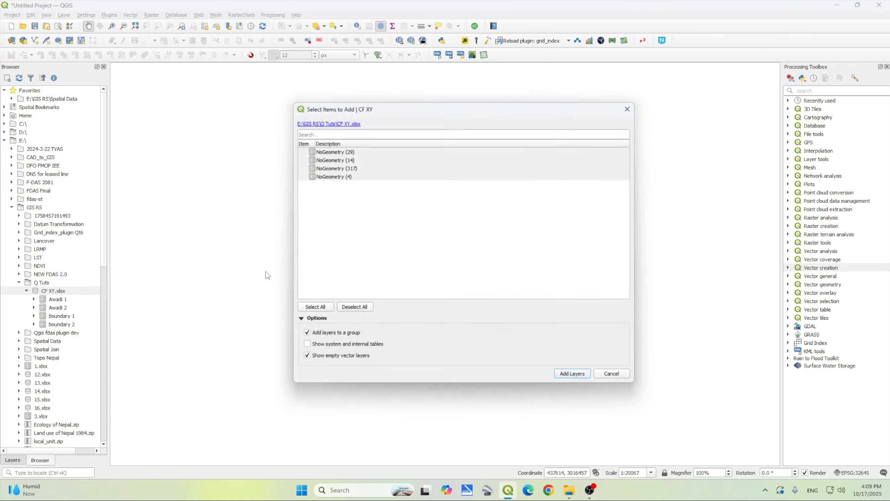
- Add all sheets of the CF XY workbook to the project as grouped layers and show the layer list
left_click(54, 291)
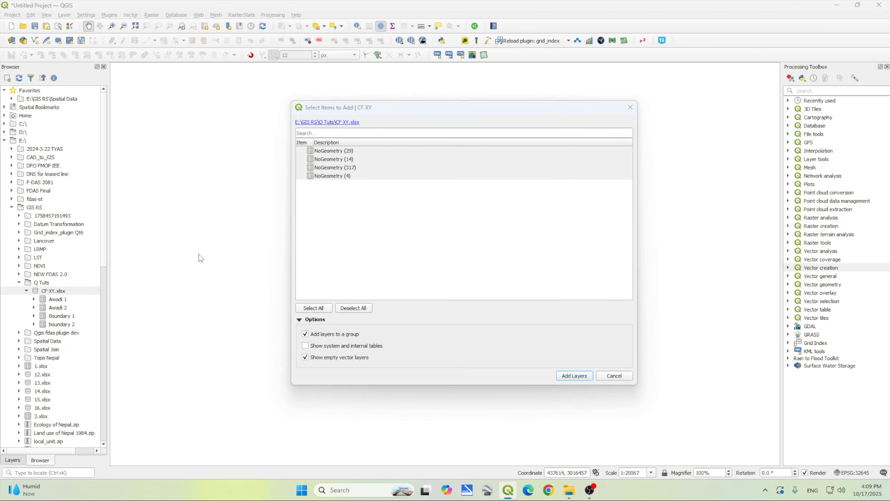
left_click_drag(336, 193, 321, 148)
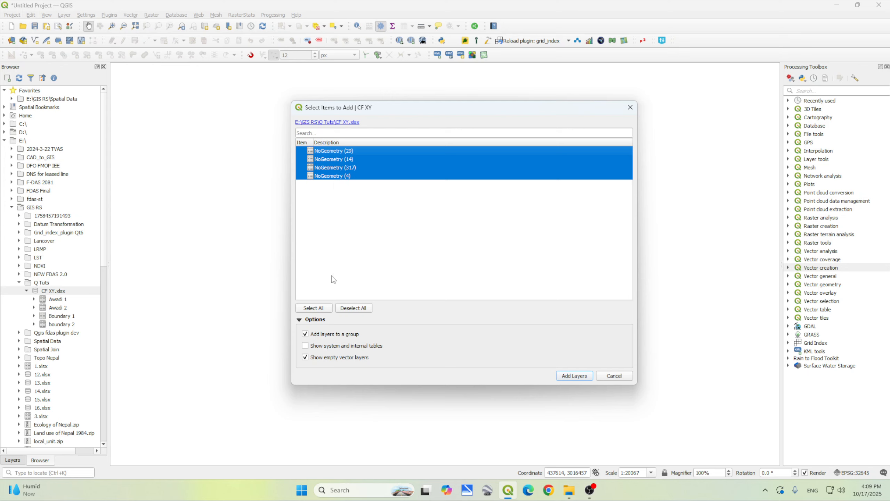
left_click(299, 320)
left_click(301, 363)
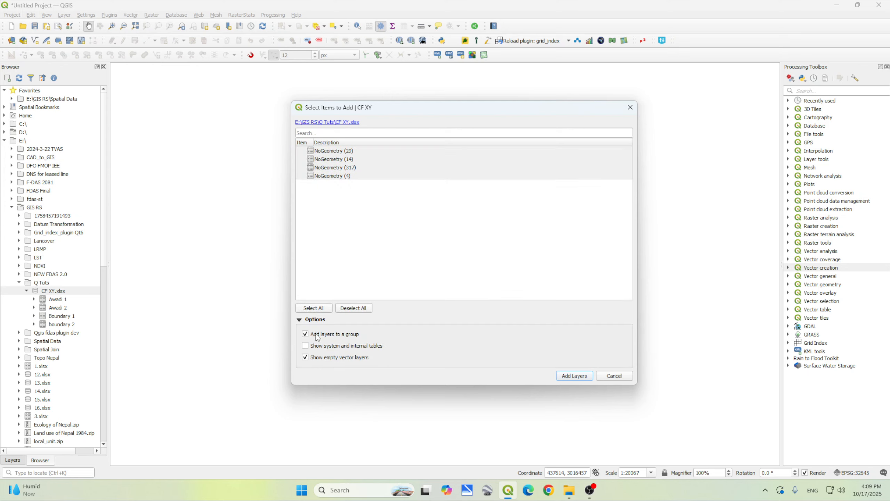
left_click(359, 184)
left_click(352, 168)
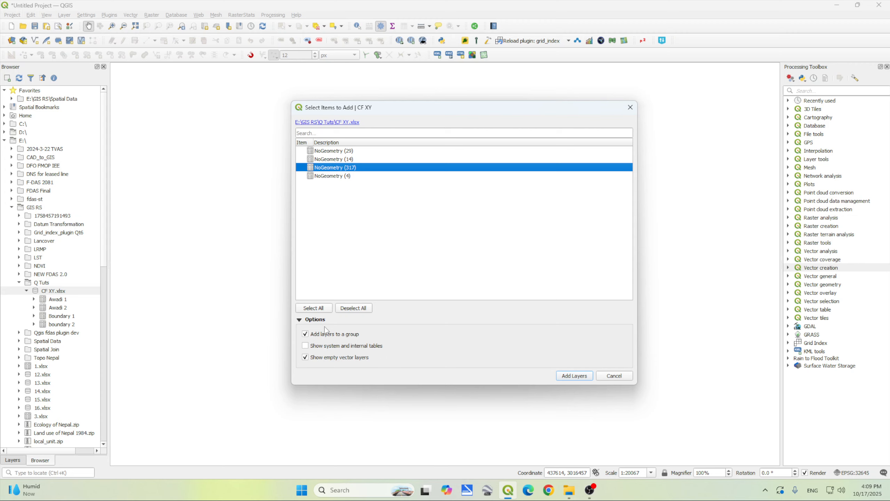
left_click(322, 308)
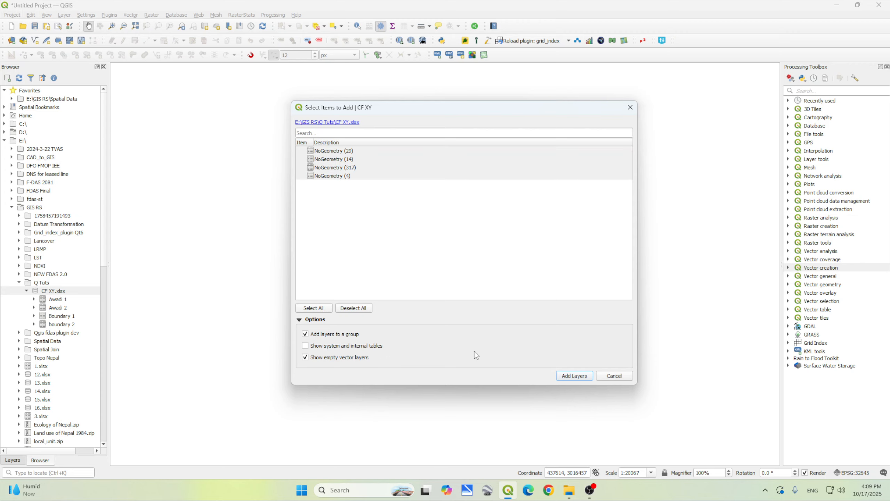
left_click(575, 376)
left_click(14, 459)
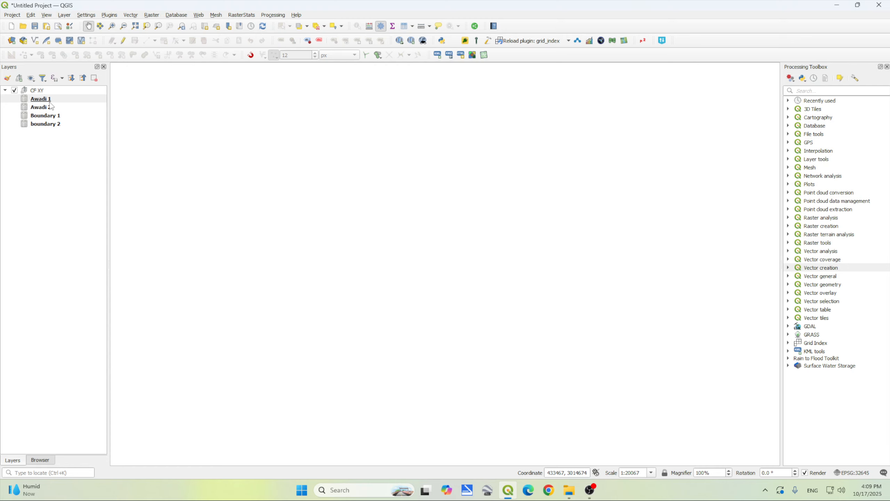
left_click(43, 94)
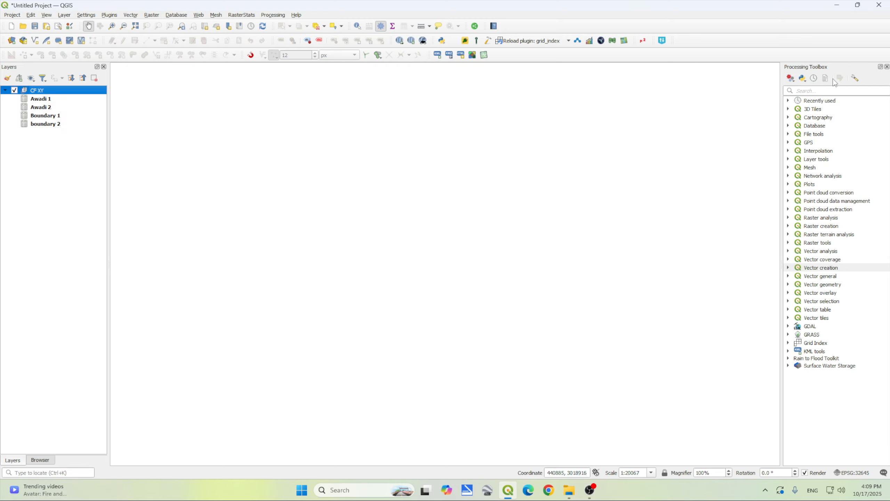
left_click(816, 90)
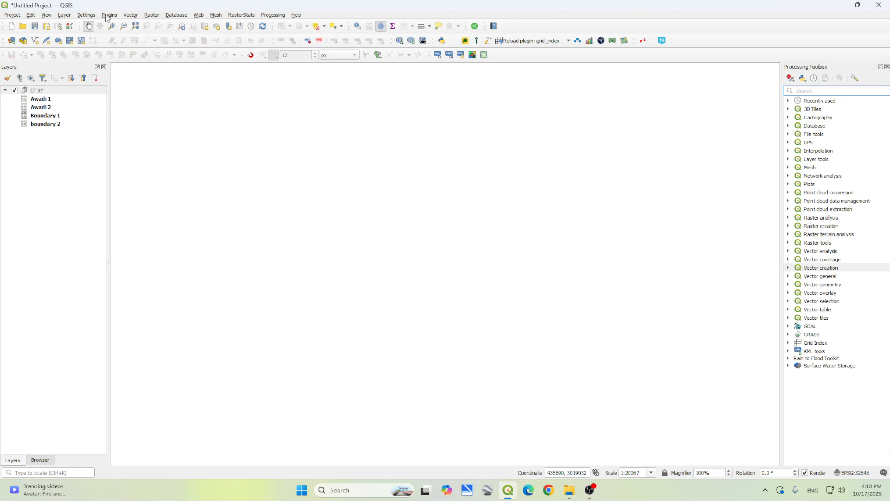
left_click(129, 15)
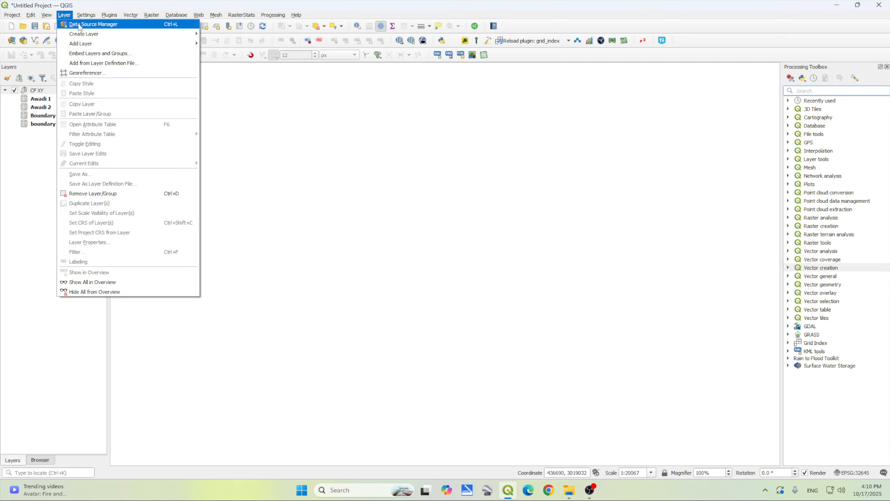
left_click(163, 4)
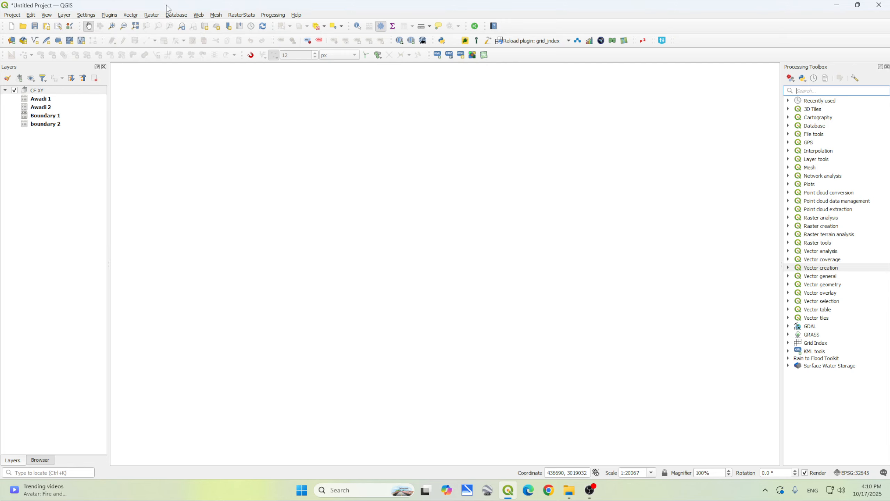
- Search the processing tools for "create poi" and open the Create points layer from table tool
left_click(789, 268)
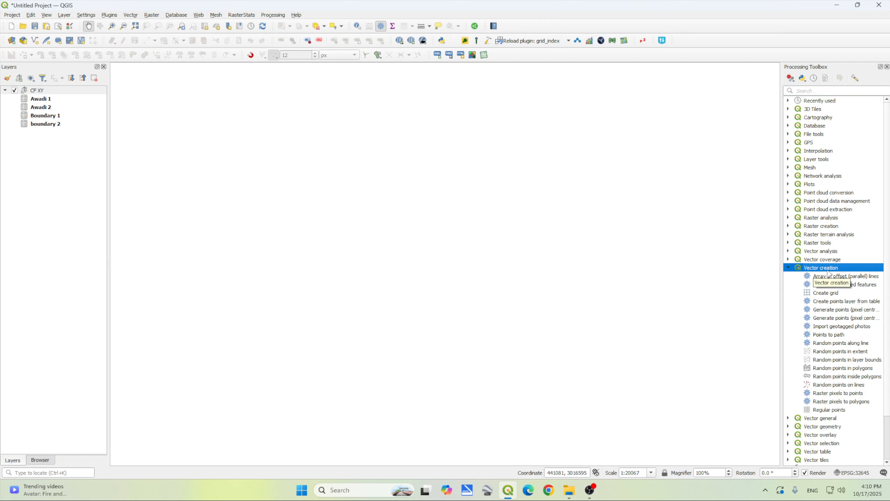
left_click(832, 303)
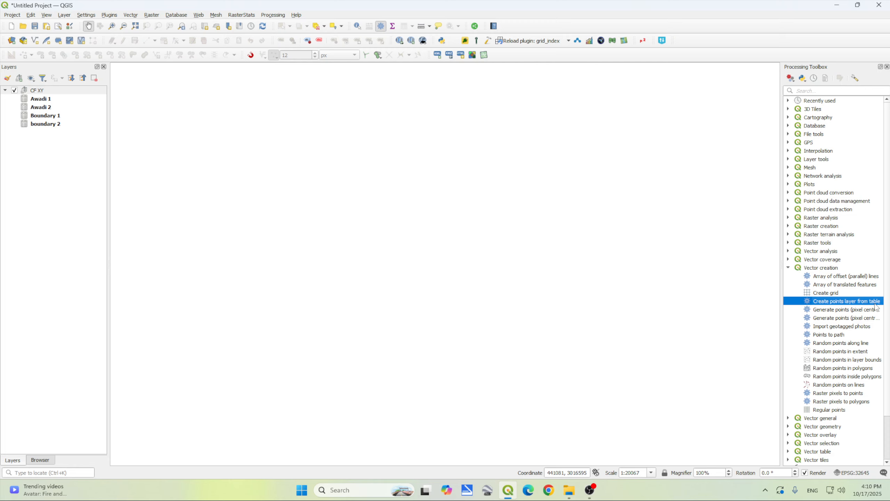
left_click(829, 89)
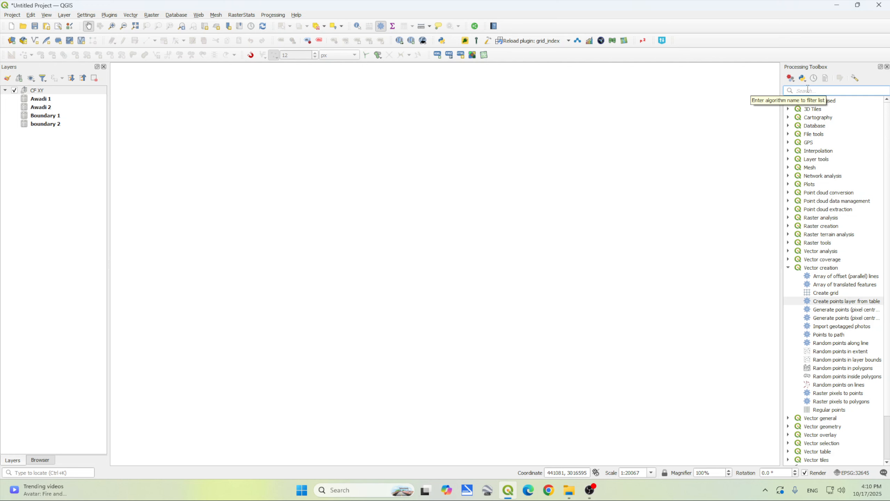
type("create ")
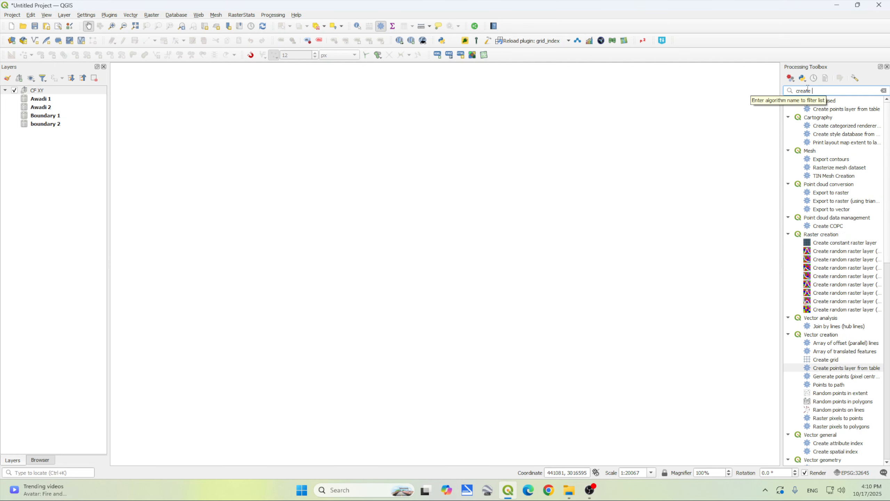
type("poi")
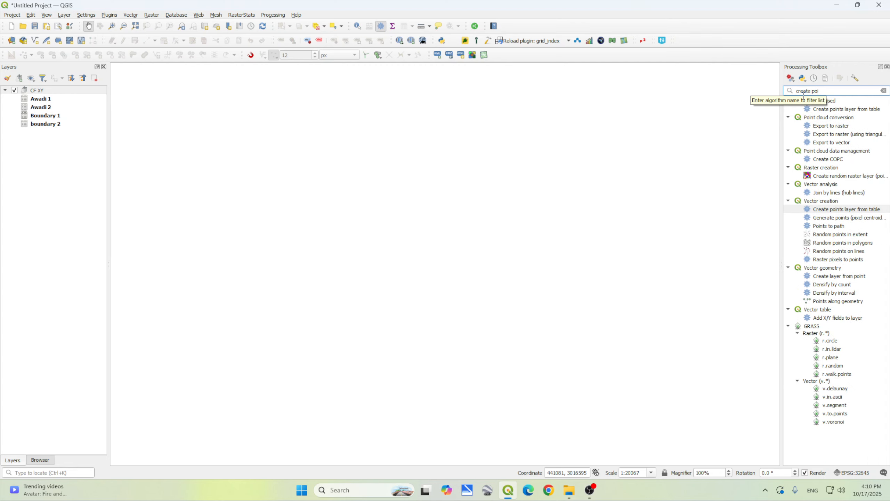
left_click(833, 117)
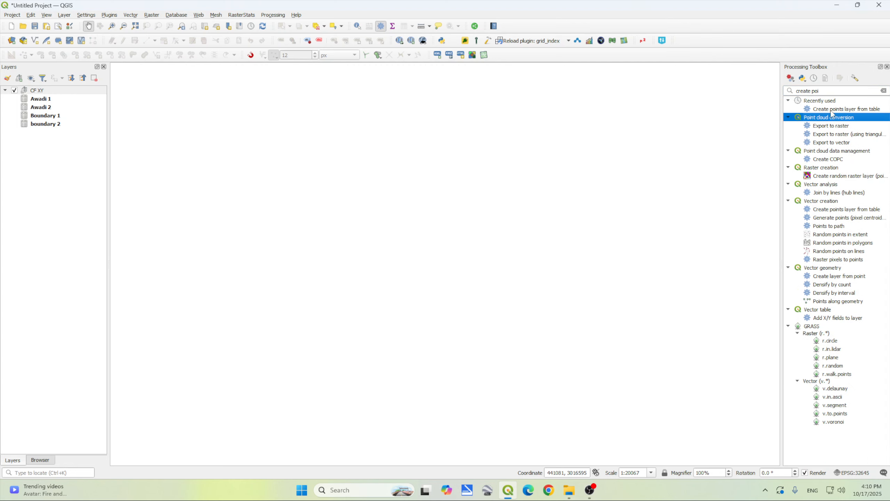
left_click(838, 111)
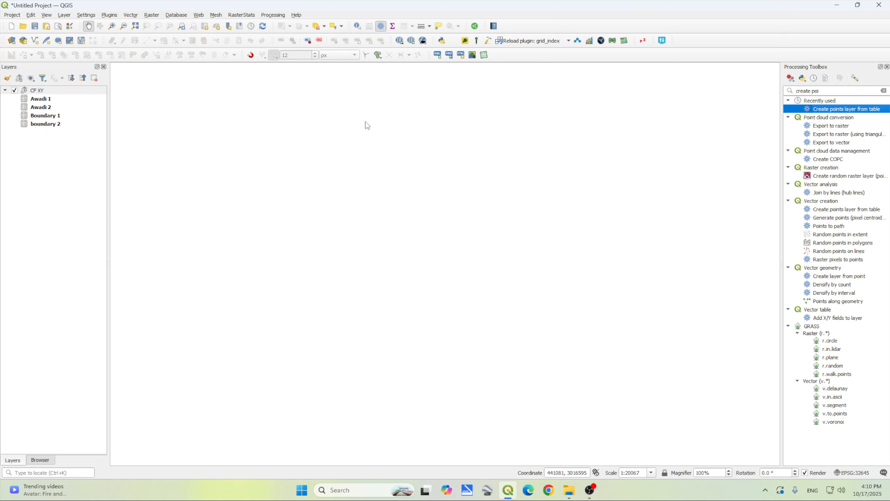
double_click(817, 109)
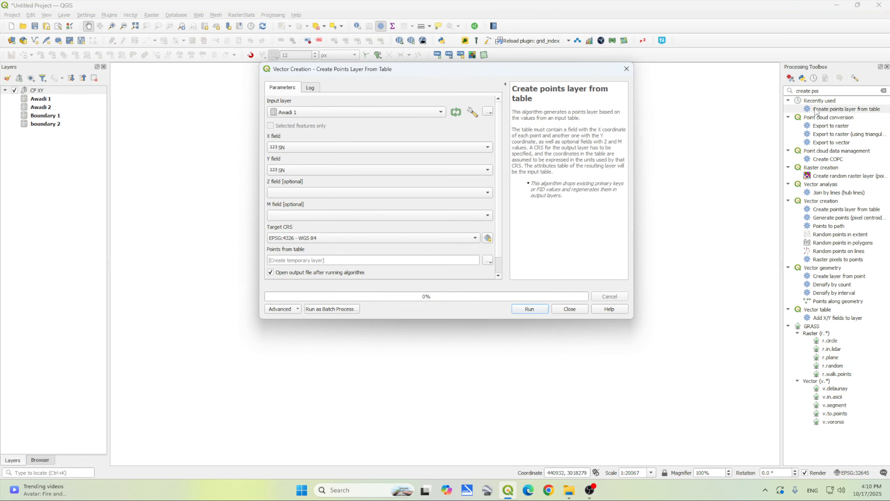
- Set Boundary 1 as the input layer, with X as the X field and Y as the Y field
left_click(299, 114)
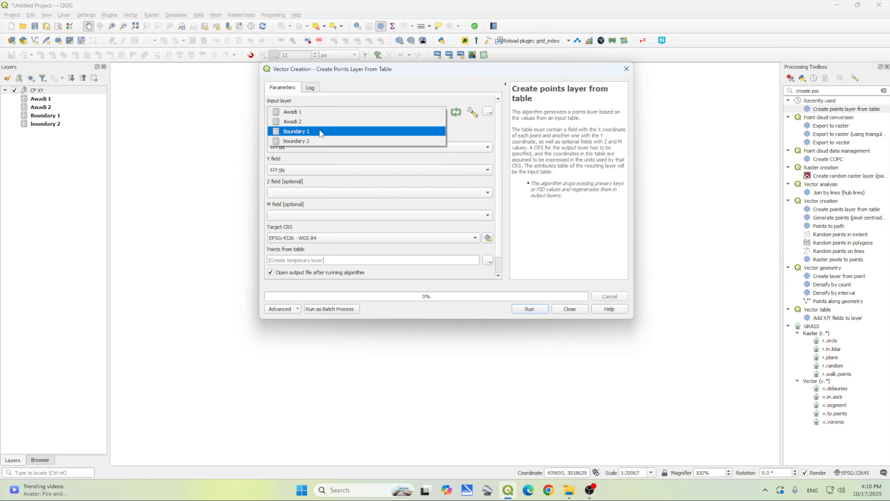
left_click(321, 132)
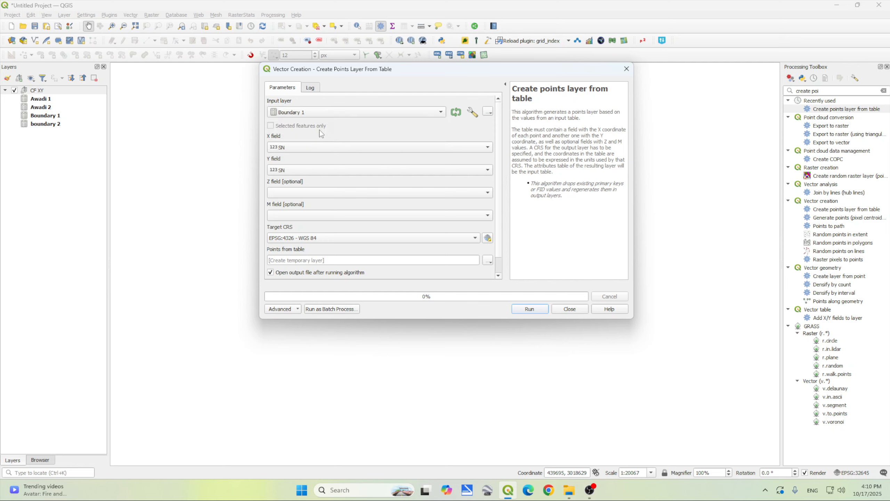
left_click(301, 148)
left_click(304, 160)
left_click(309, 170)
left_click(313, 192)
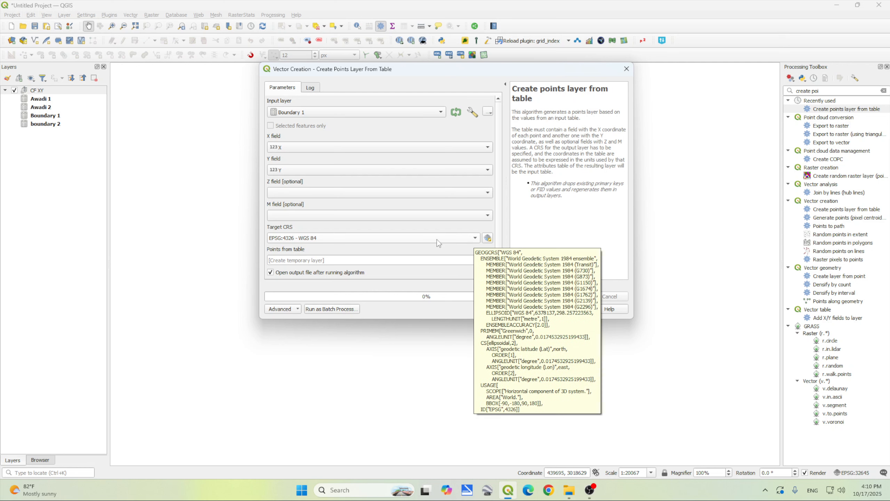
- Filter the coordinate systems by 32645 and select EPSG:32645 - WGS 84 / UTM zone 45N as the target CRS
left_click(488, 239)
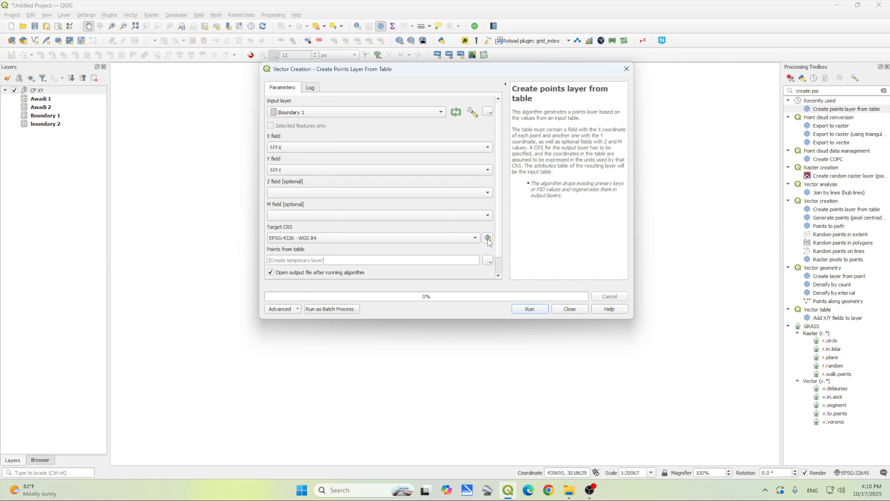
left_click(316, 123)
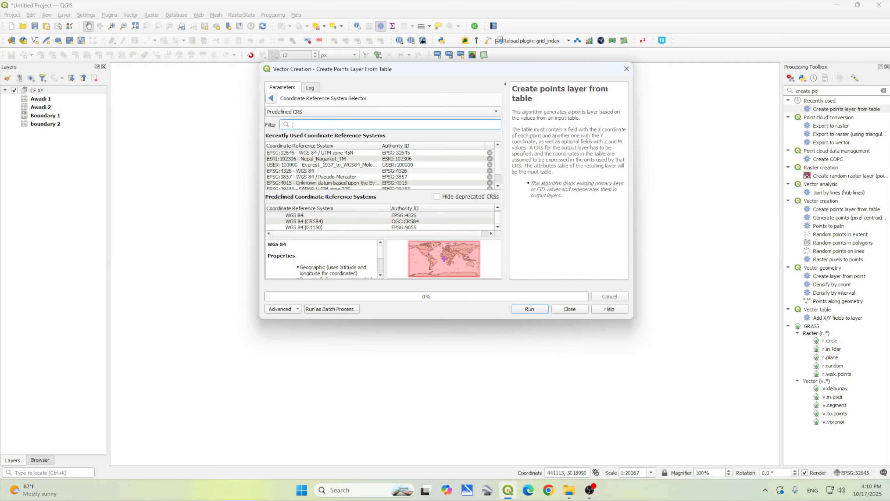
type("326")
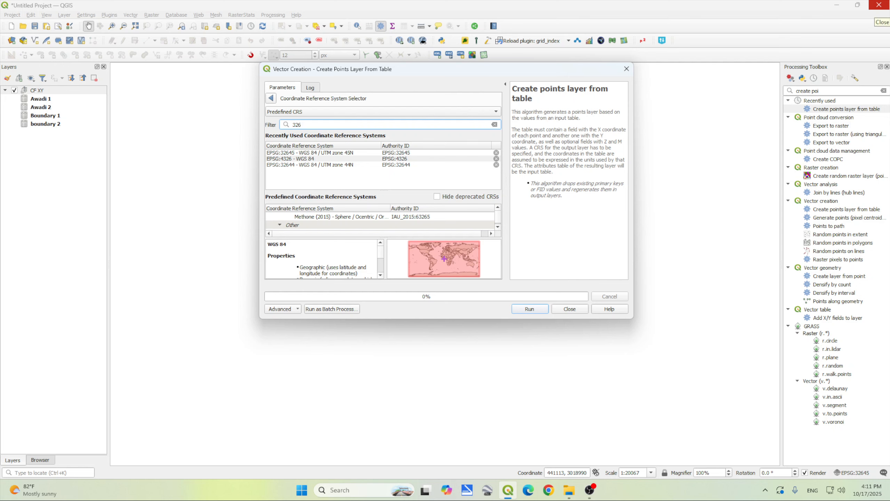
type("45")
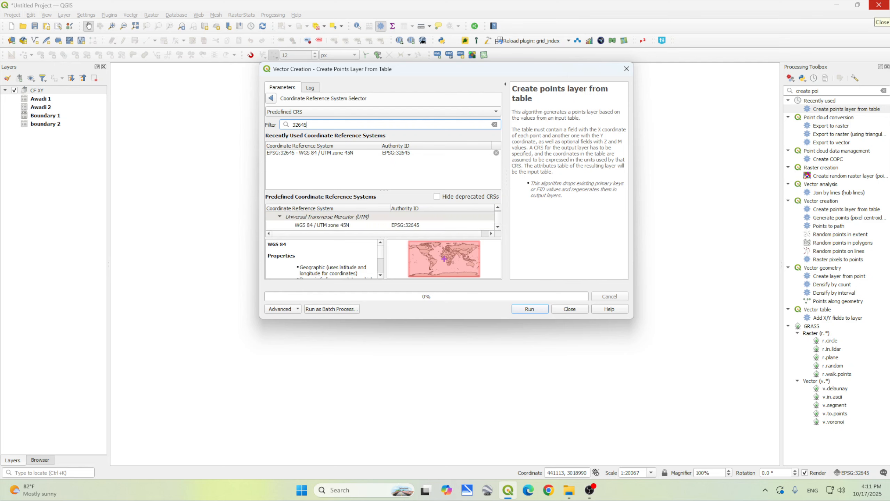
left_click(315, 153)
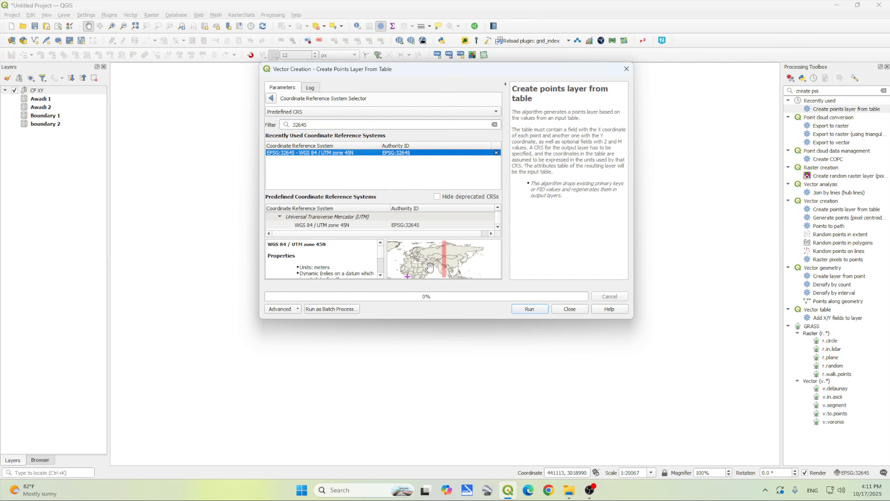
scroll(464, 259, "up", 4)
left_click_drag(455, 258, 457, 266)
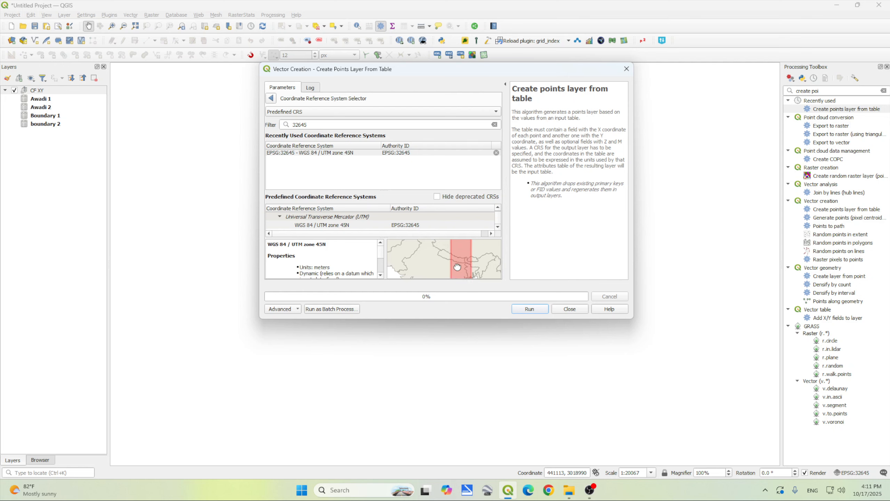
scroll(462, 263, "up", 1)
scroll(462, 262, "down", 1)
left_click_drag(486, 319, 487, 384)
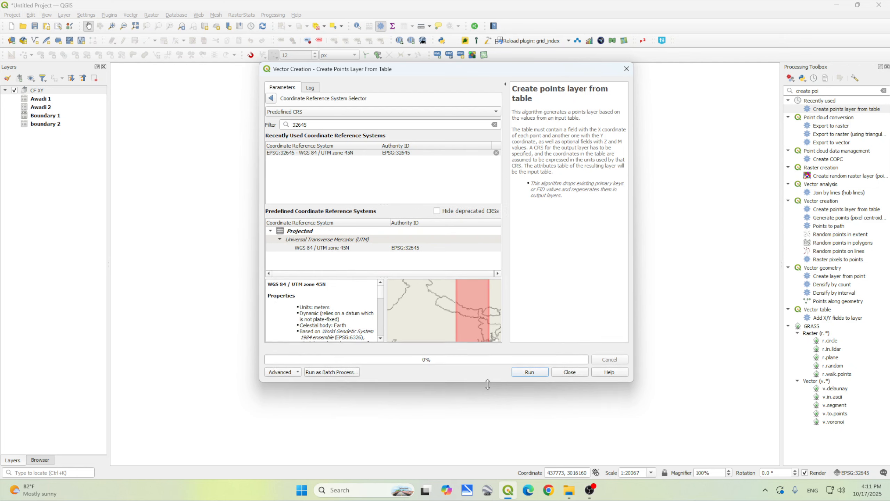
- Accept EPSG:32645 as the target CRS and return to the tool's parameters
left_click_drag(460, 308, 448, 307)
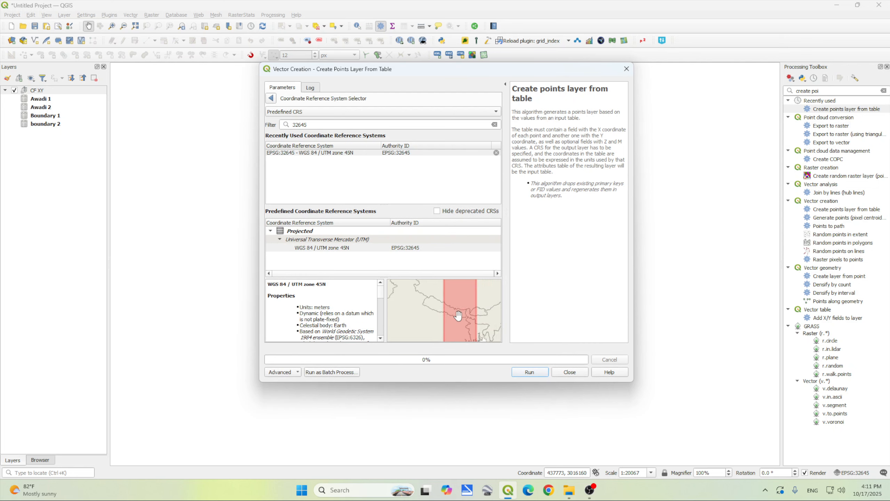
left_click(271, 99)
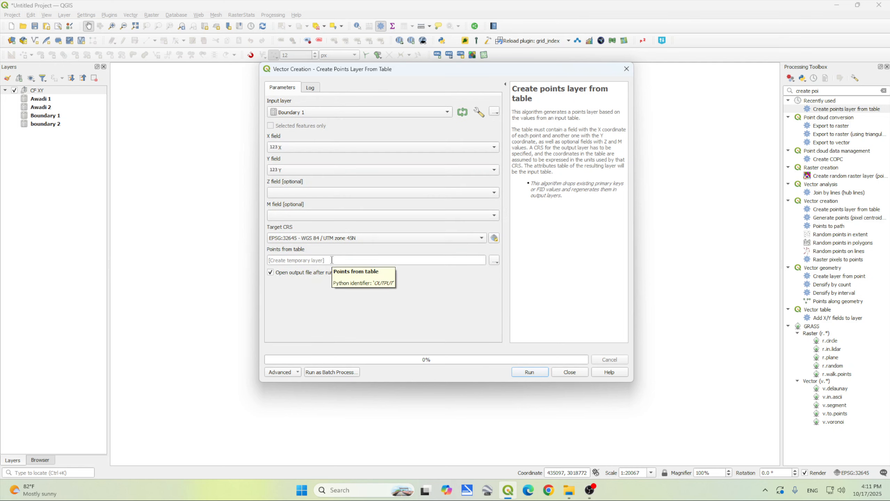
left_click(494, 260)
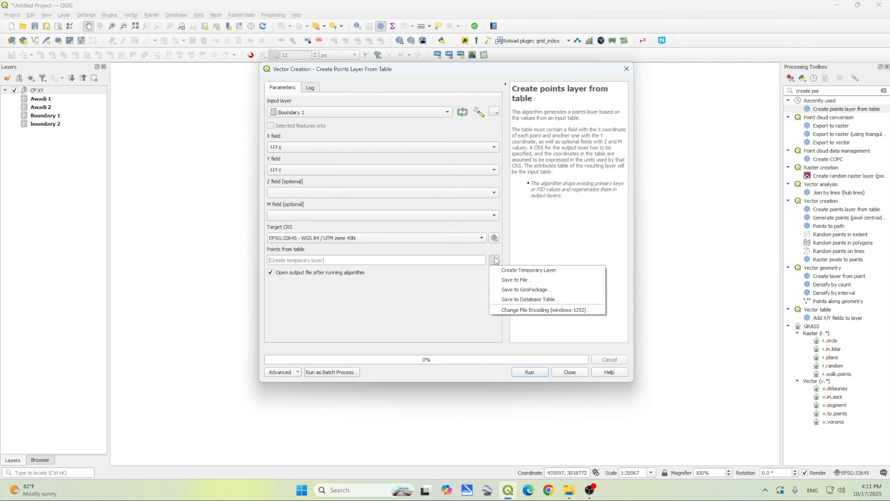
left_click(521, 280)
left_click(363, 344)
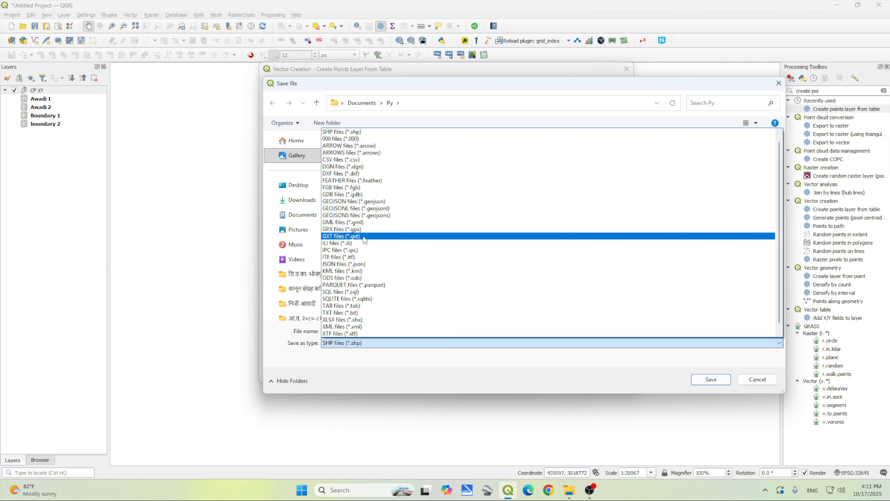
scroll(364, 297, "down", 1)
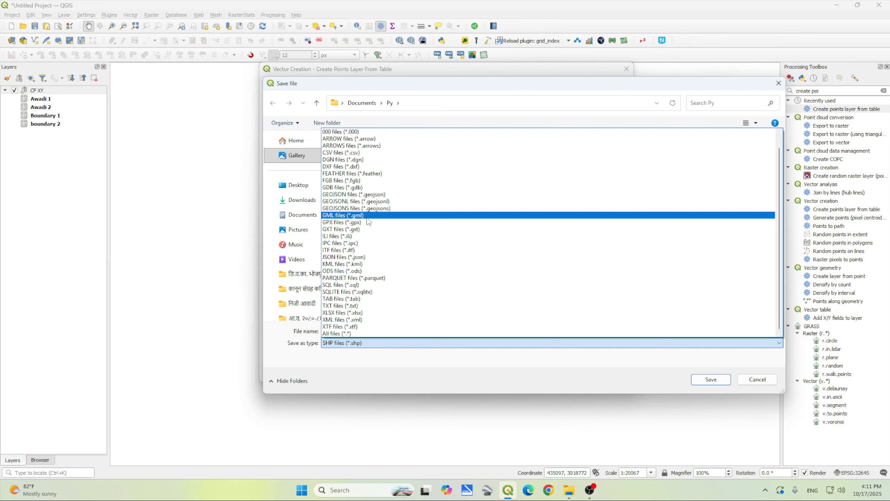
scroll(403, 253, "up", 1)
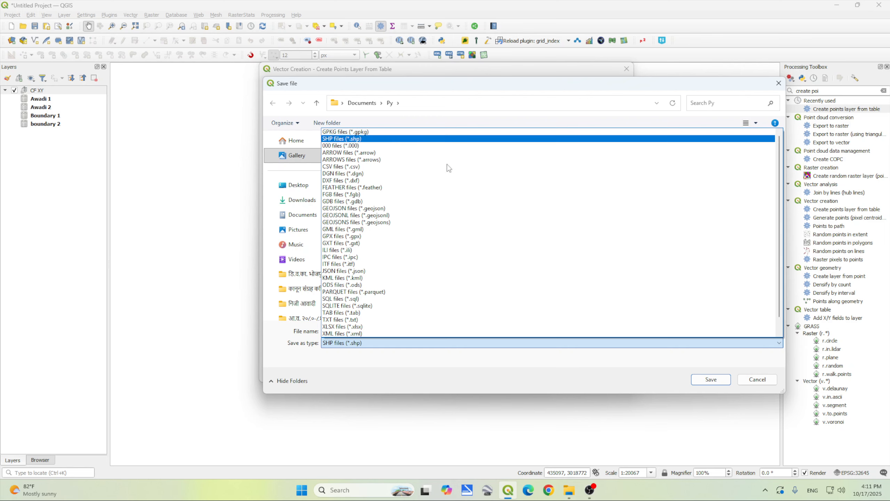
left_click(581, 370)
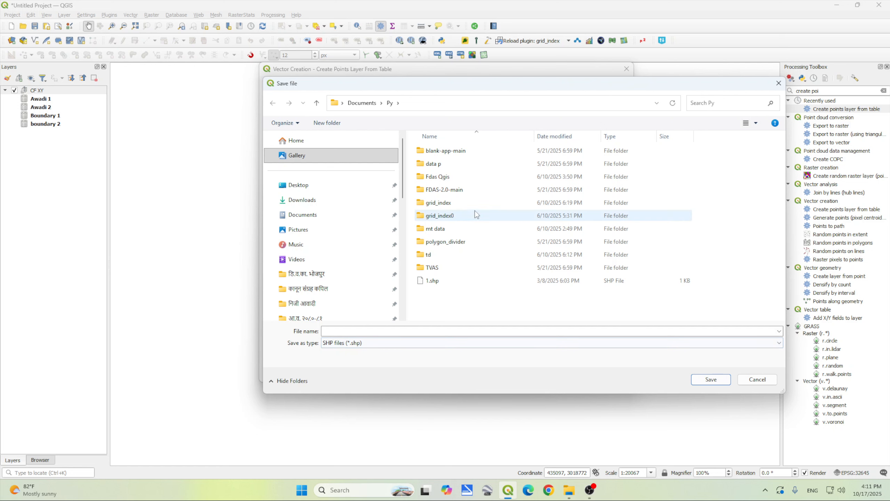
left_click(757, 379)
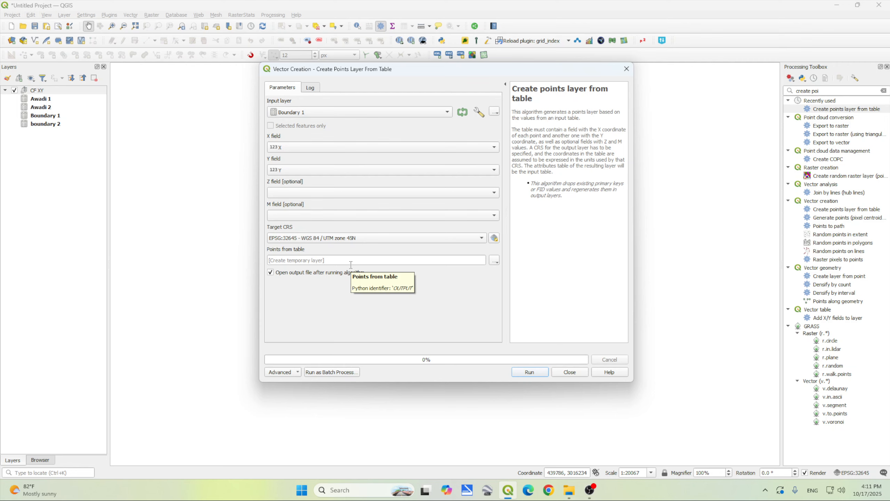
- Run the tool with temporary layer output, then move the Points from table layer out of the CF XY group, below boundary 2
left_click(527, 375)
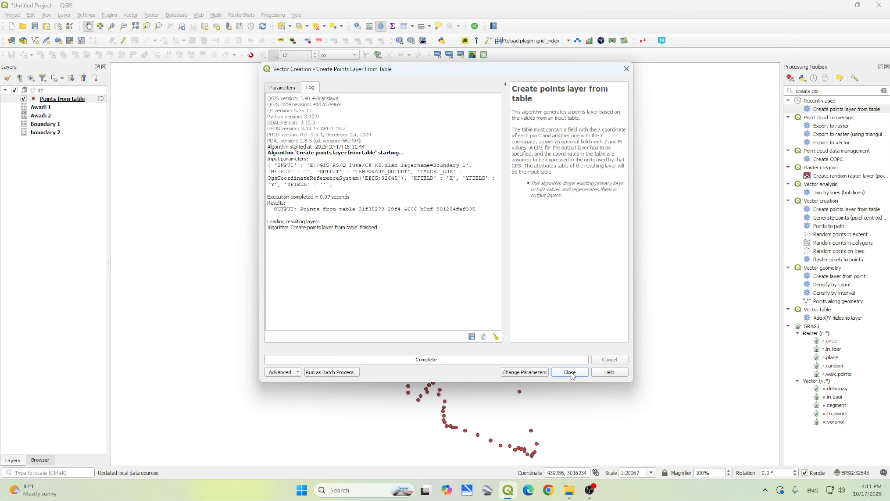
left_click(571, 372)
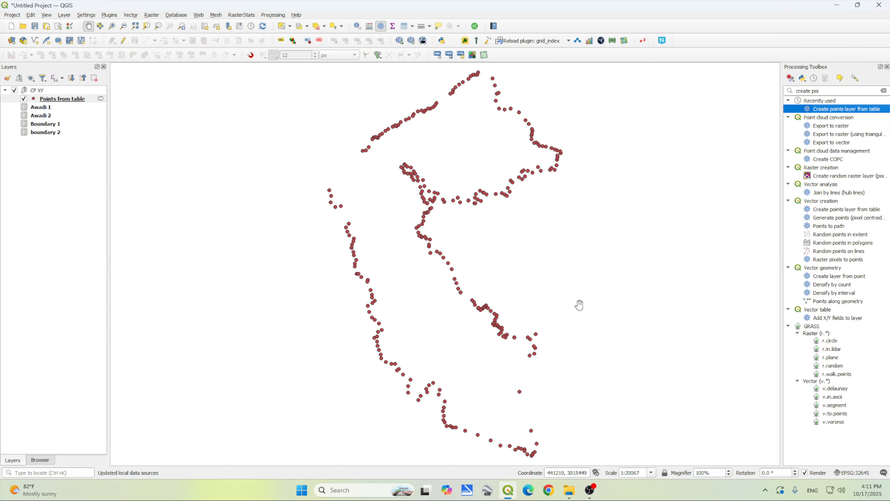
left_click_drag(86, 98, 62, 189)
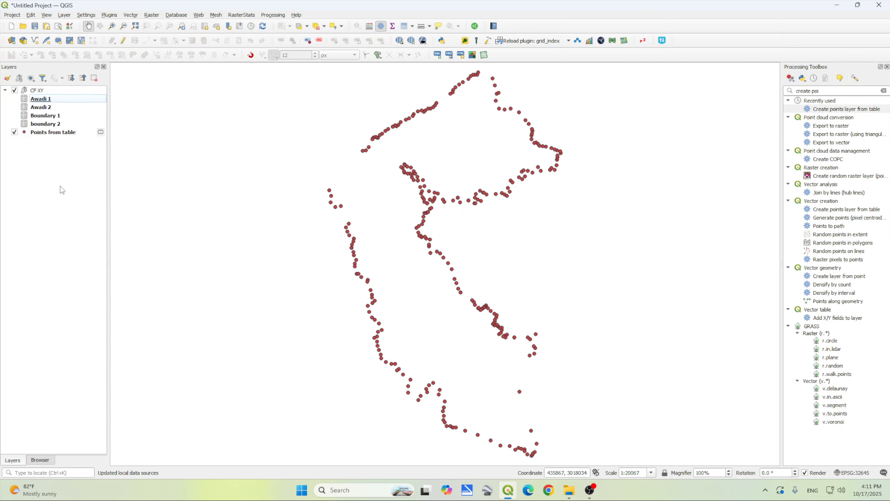
- Recolour the Points from table layer's symbols blue and show the layer's labels
right_click(49, 134)
mouse_move(117, 350)
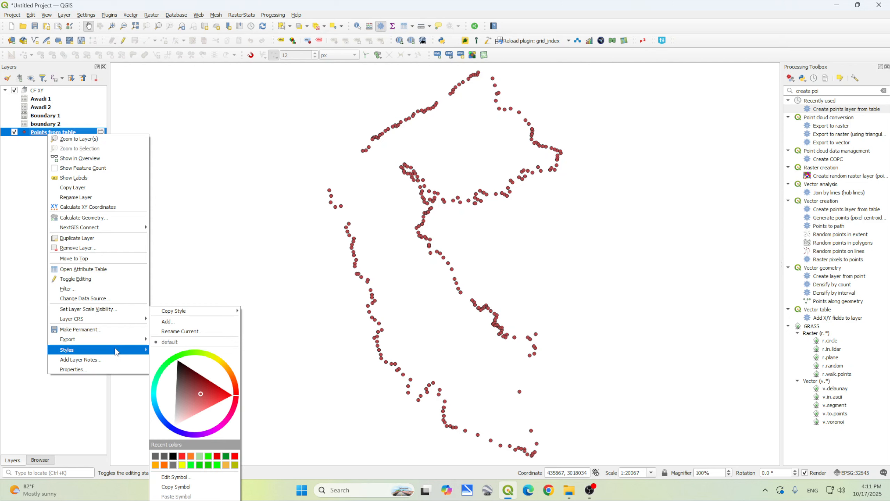
mouse_move(196, 386)
left_mouse_down()
mouse_move(242, 400)
mouse_move(242, 390)
mouse_move(248, 407)
mouse_move(226, 403)
mouse_move(225, 367)
left_mouse_up()
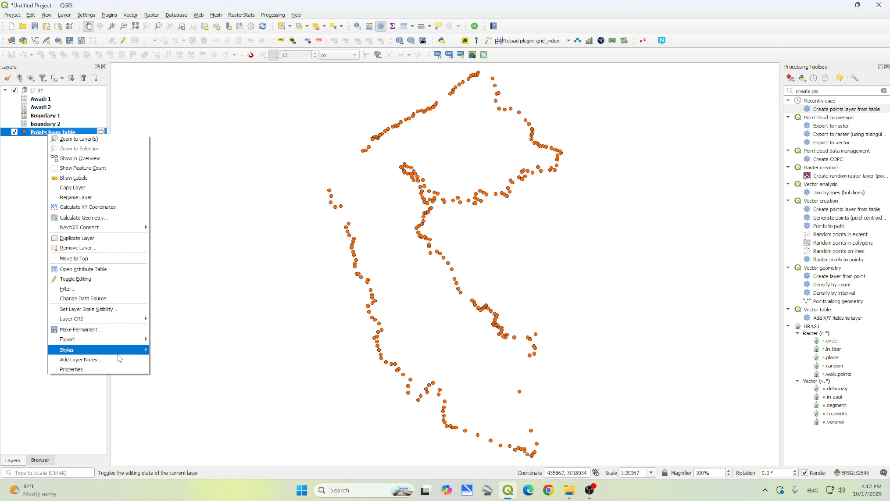
mouse_move(119, 354)
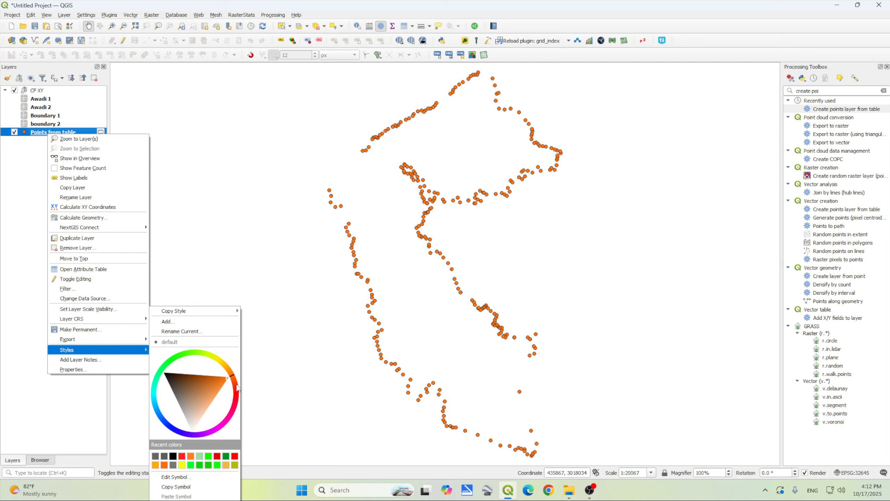
mouse_move(239, 386)
left_mouse_down()
mouse_move(232, 427)
mouse_move(244, 391)
mouse_move(164, 366)
mouse_move(135, 418)
left_mouse_up()
mouse_move(95, 350)
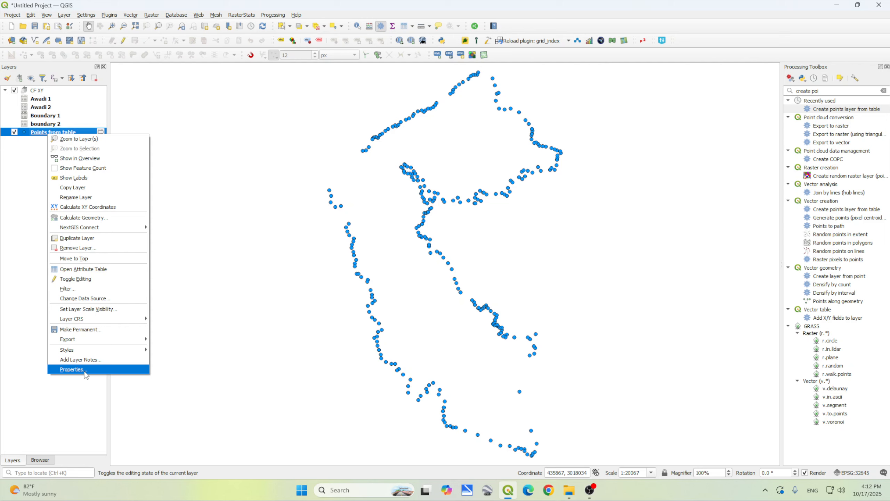
mouse_move(86, 350)
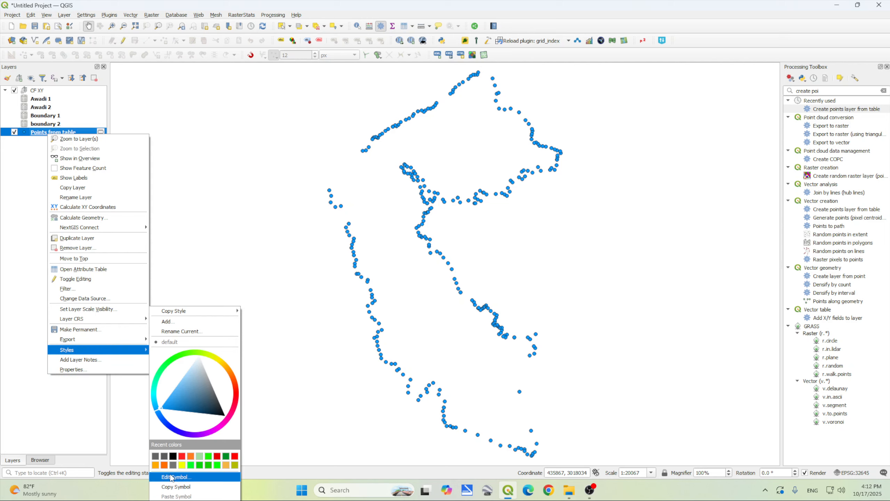
left_click(86, 179)
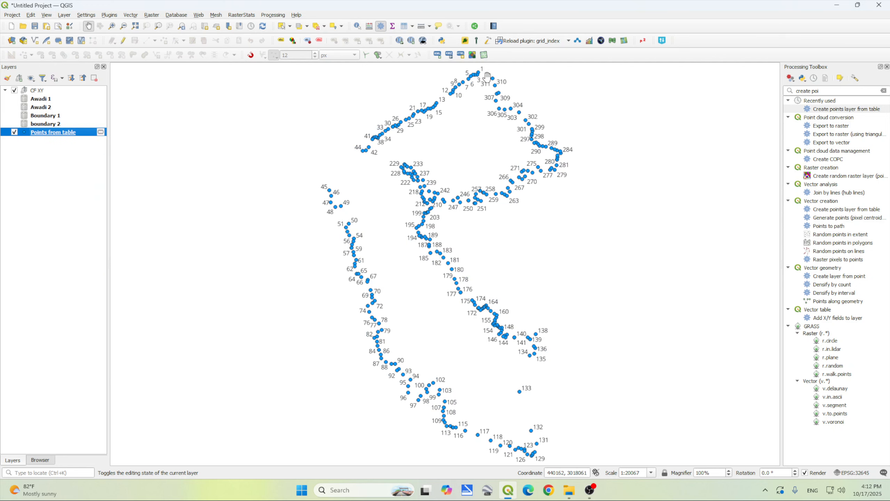